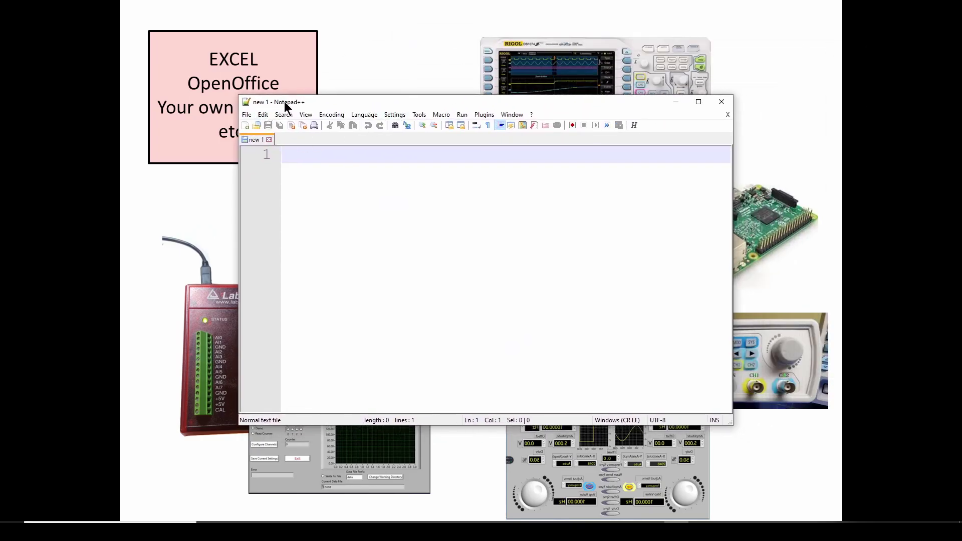
{"action": "left_click_drag", "start_coordinate": [330, 101], "coordinate": [354, 96]}
{"action": "left_click", "coordinate": [370, 111]}
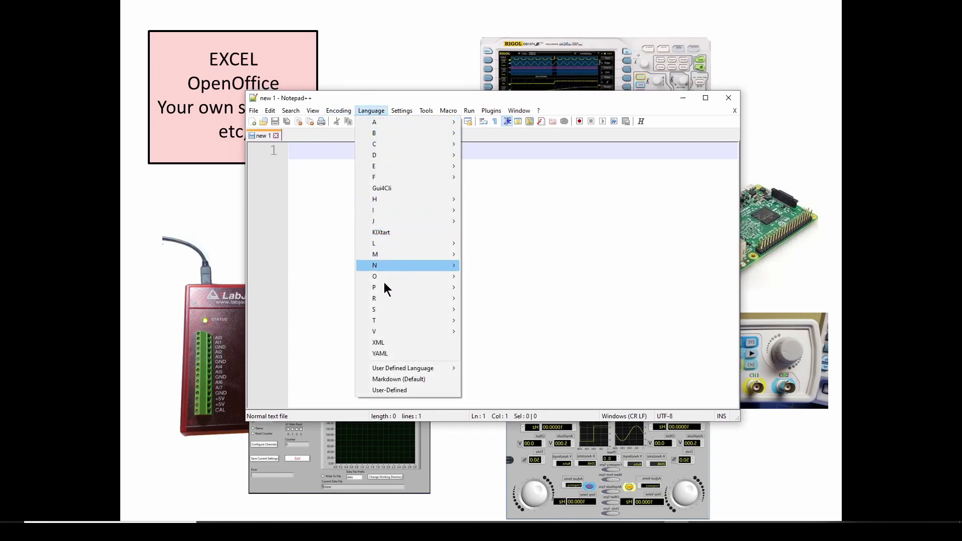
{"action": "left_click", "coordinate": [332, 95]}
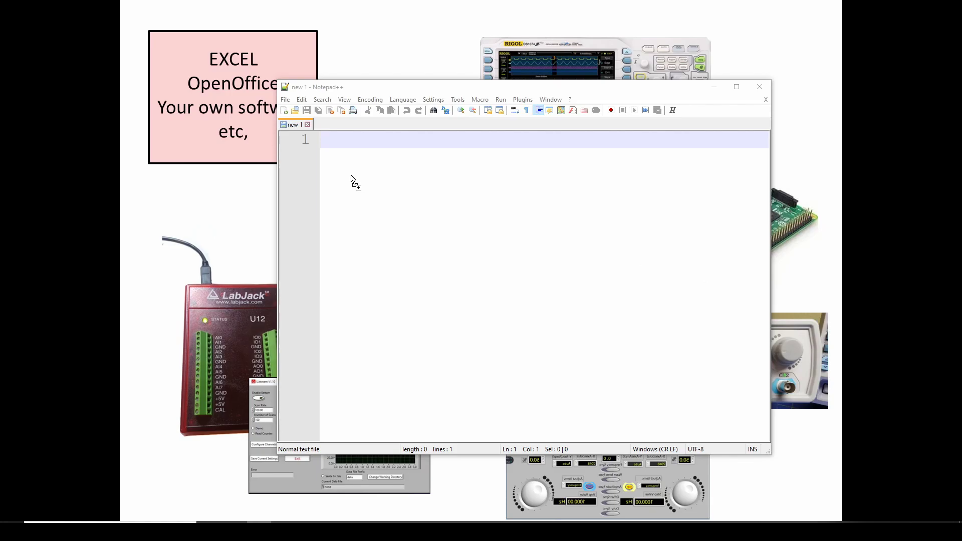
Load 10HzNew.csv into Notepad++ and scroll through its Time,V1 rows back to line 1
{"action": "left_click_drag", "start_coordinate": [343, 149], "coordinate": [344, 150]}
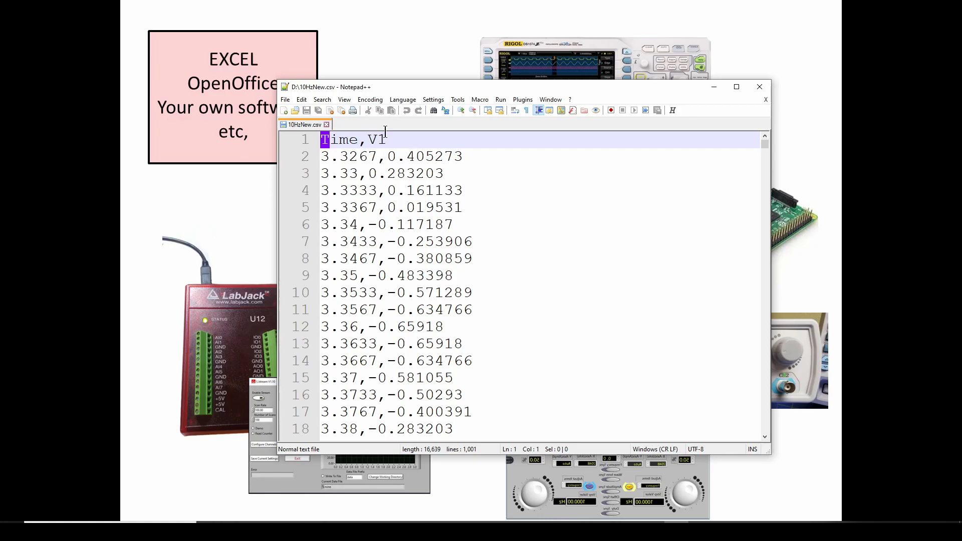
{"action": "left_click_drag", "start_coordinate": [422, 85], "coordinate": [391, 280]}
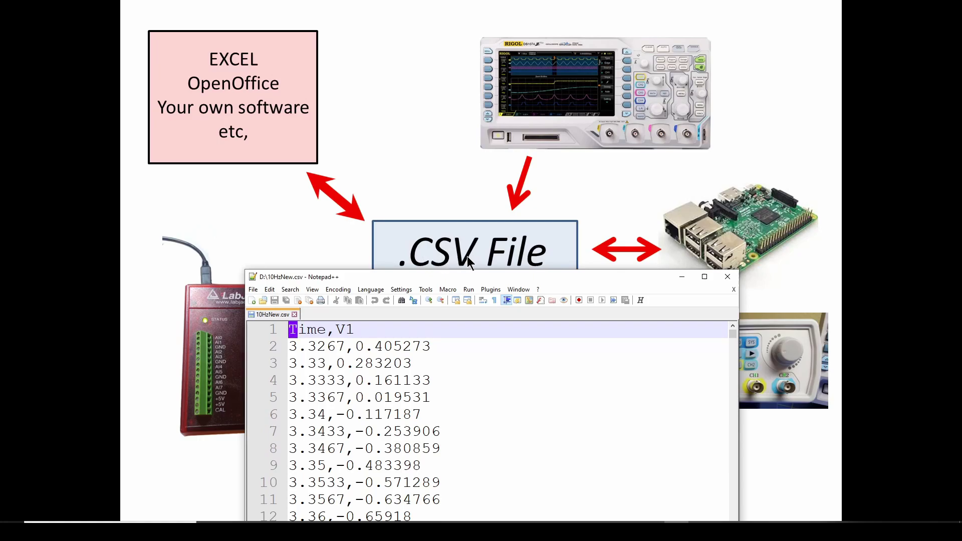
{"action": "left_click_drag", "start_coordinate": [464, 275], "coordinate": [463, 83]}
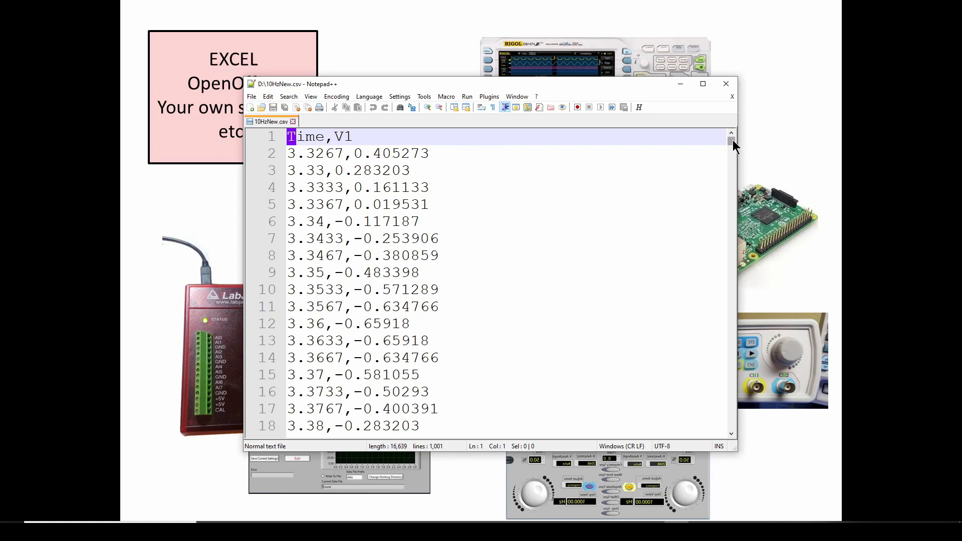
{"action": "left_click_drag", "start_coordinate": [733, 140], "coordinate": [723, 446]}
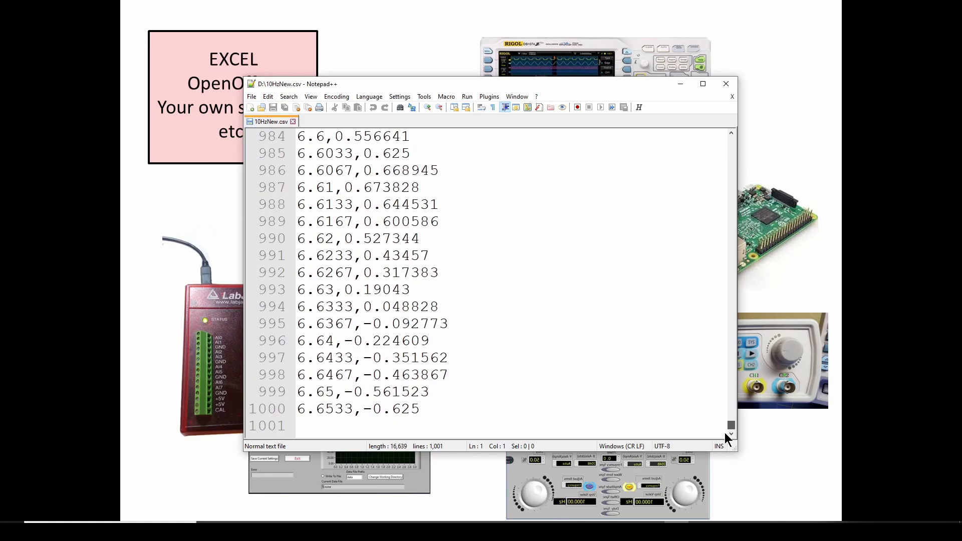
{"action": "left_click_drag", "start_coordinate": [724, 432], "coordinate": [718, 133]}
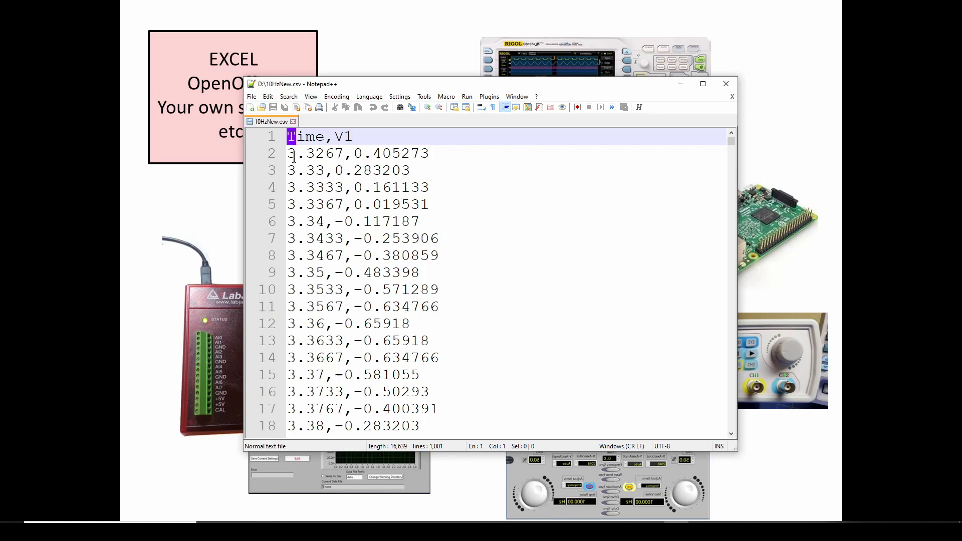
Change line 3's voltage in 10HzNew.csv from 0.283203 to 0.183203
{"action": "left_click_drag", "start_coordinate": [354, 170], "coordinate": [361, 172]}
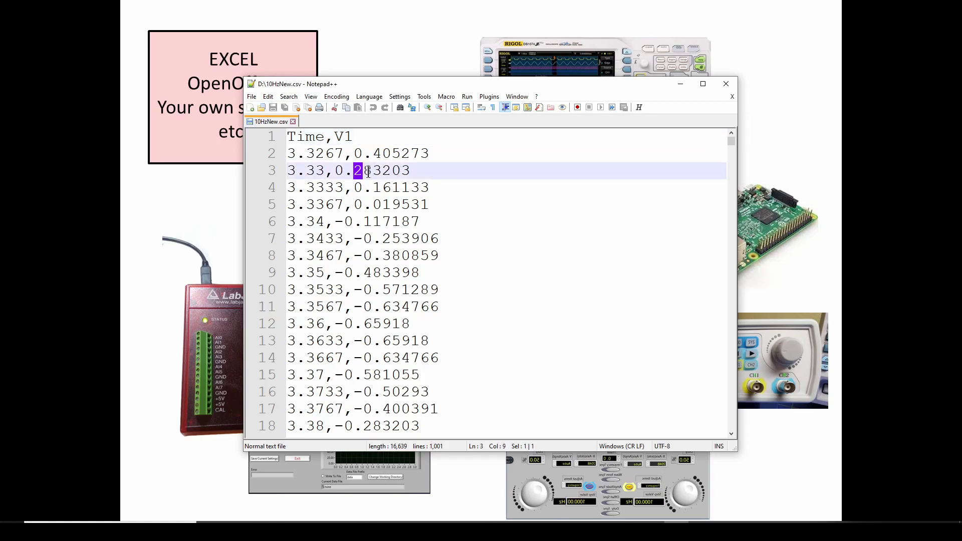
{"action": "type", "text": "1"}
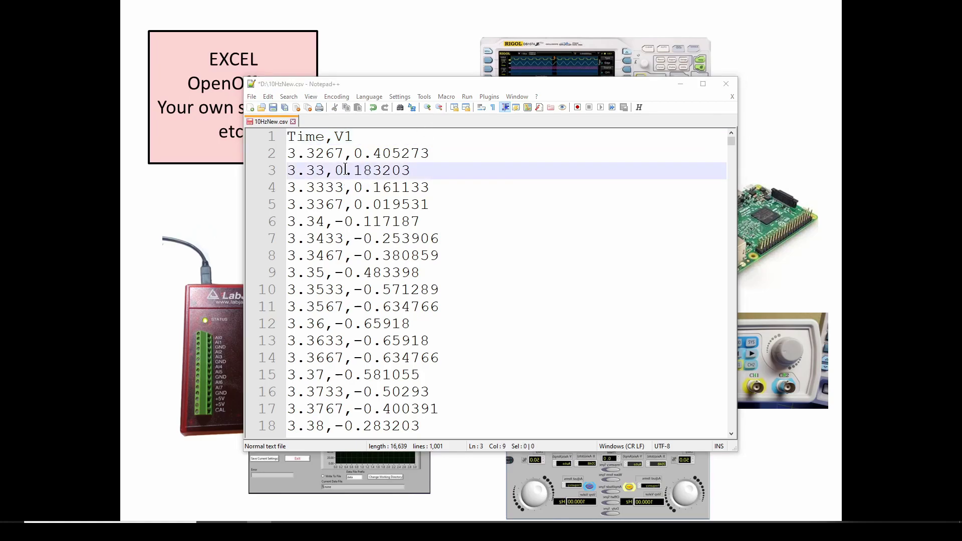
{"action": "left_click_drag", "start_coordinate": [354, 171], "coordinate": [361, 171]}
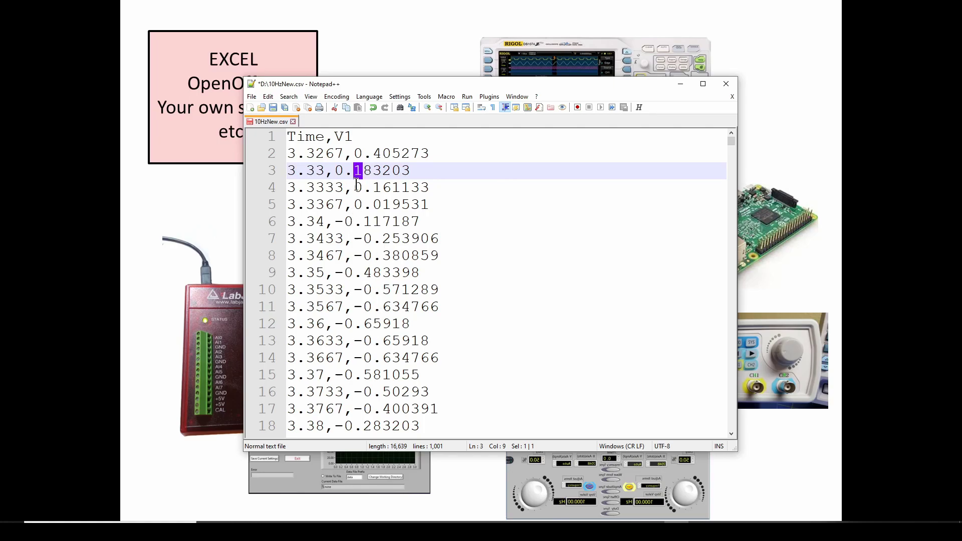
{"action": "scroll", "coordinate": [357, 188], "scroll_direction": "down", "scroll_amount": 1}
{"action": "scroll", "coordinate": [357, 187], "scroll_direction": "down", "scroll_amount": 3}
{"action": "scroll", "coordinate": [353, 181], "scroll_direction": "up", "scroll_amount": 4}
{"action": "left_click_drag", "start_coordinate": [389, 83], "coordinate": [378, 79]}
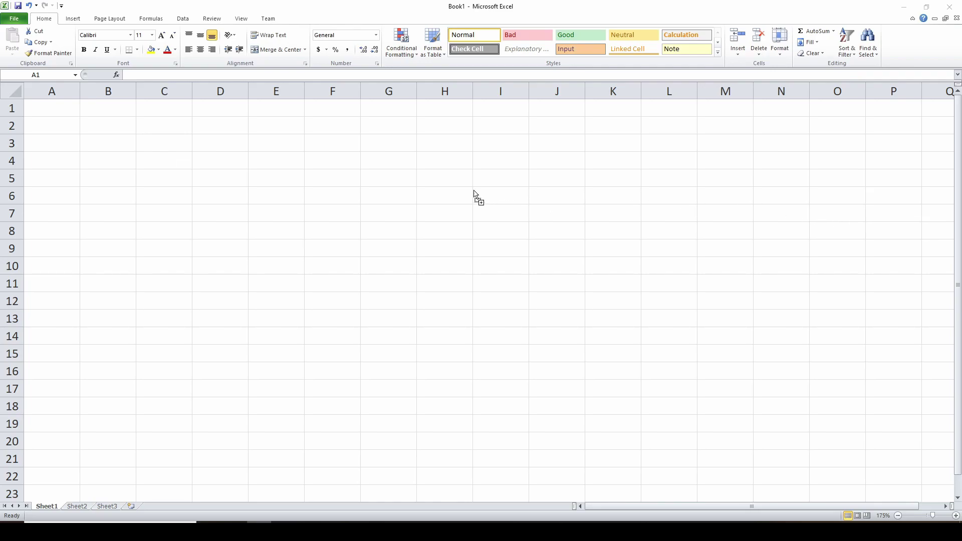
Load 10HzNew.csv into Excel and select the Time and V1 columns A and B
{"action": "left_click_drag", "start_coordinate": [146, 156], "coordinate": [69, 155]}
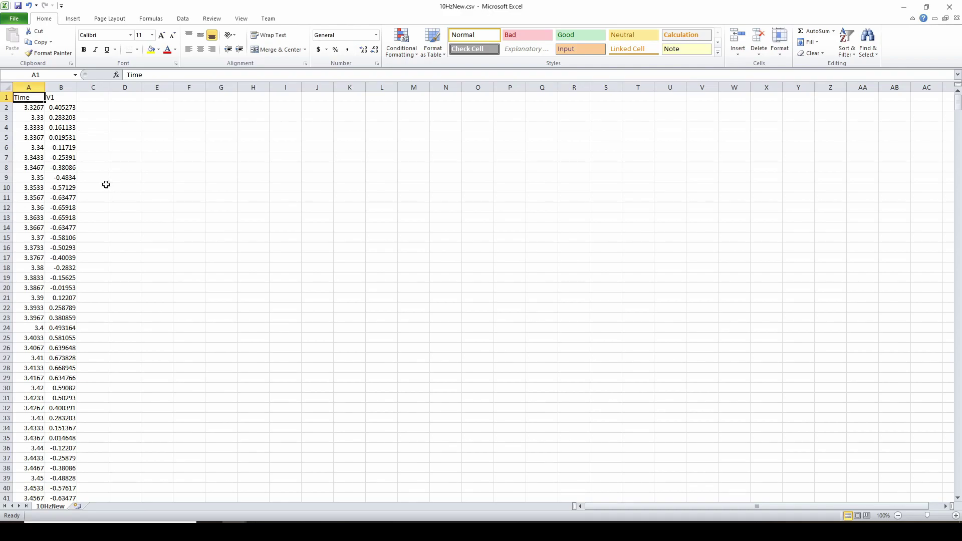
{"action": "scroll", "coordinate": [104, 184], "scroll_direction": "up", "scroll_amount": 7}
{"action": "scroll", "coordinate": [103, 184], "scroll_direction": "up", "scroll_amount": 3}
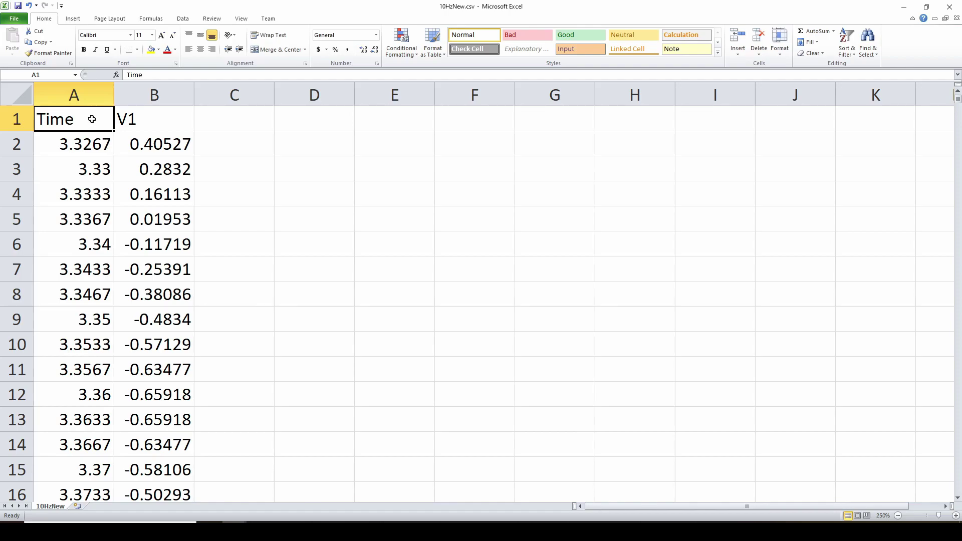
{"action": "left_click", "coordinate": [89, 96]}
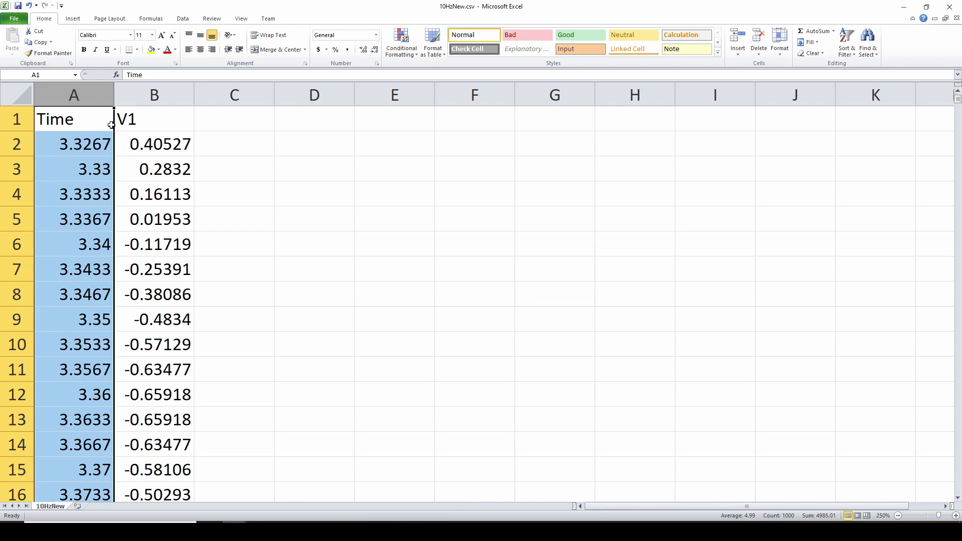
{"action": "left_click", "coordinate": [146, 96]}
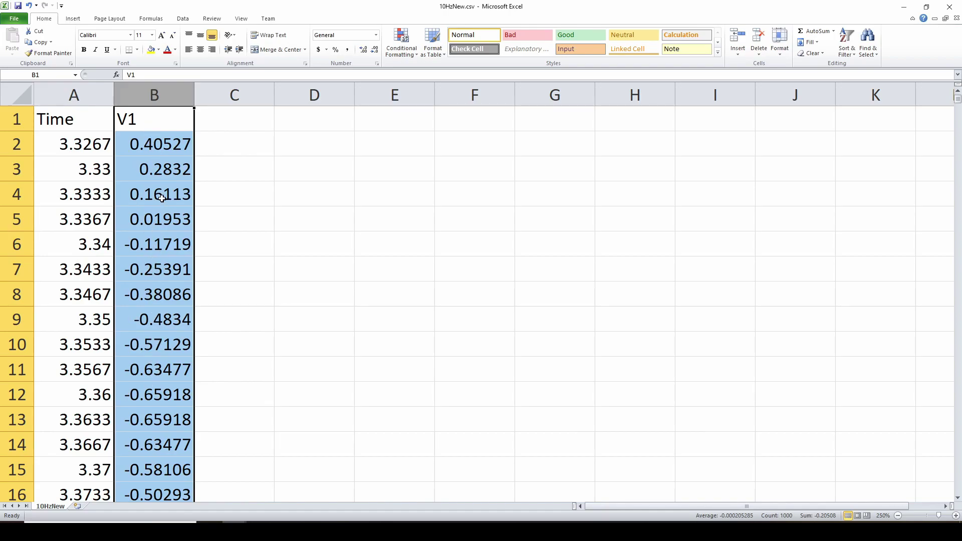
{"action": "left_click", "coordinate": [74, 95]}
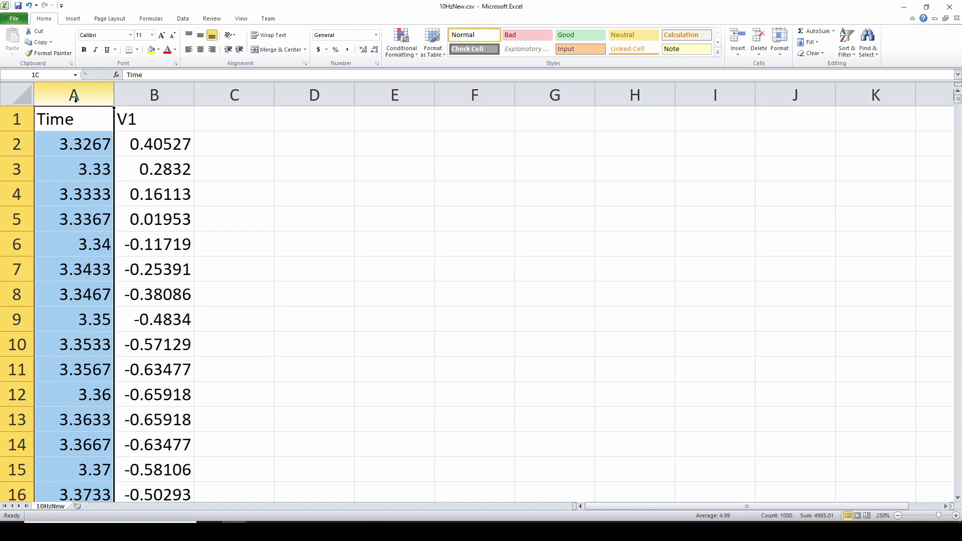
Select the Time and V1 columns and open the Insert Chart dialog
{"action": "left_click_drag", "start_coordinate": [90, 99], "coordinate": [146, 98]}
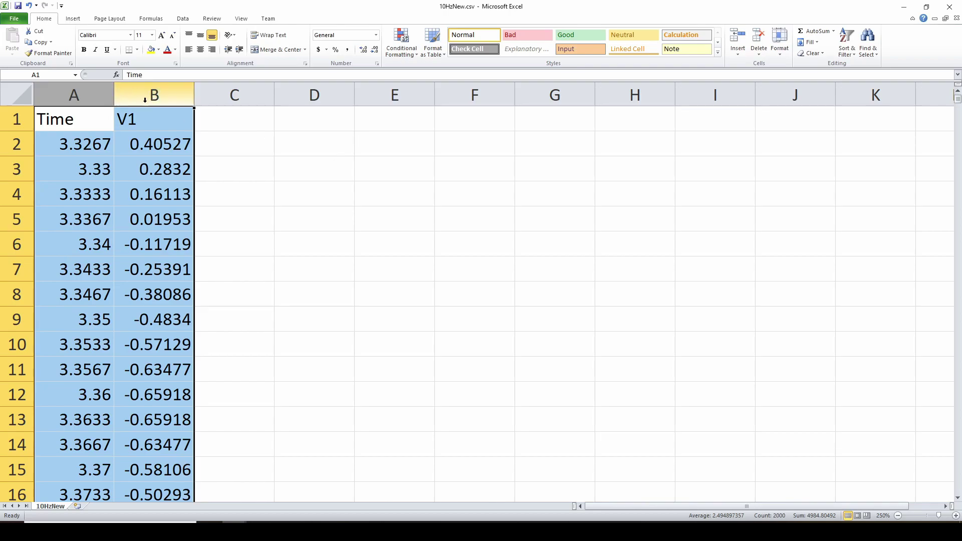
{"action": "left_click", "coordinate": [72, 19]}
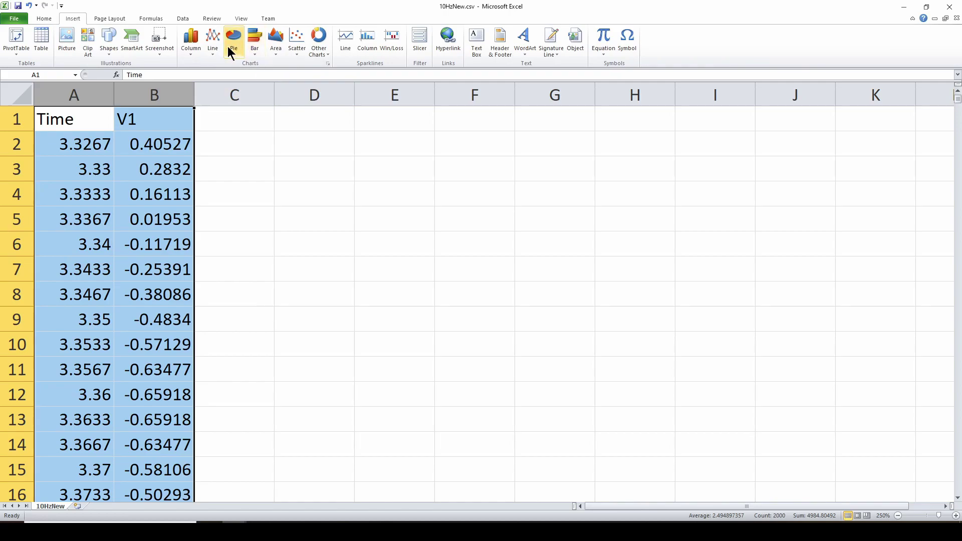
{"action": "left_click", "coordinate": [328, 64]}
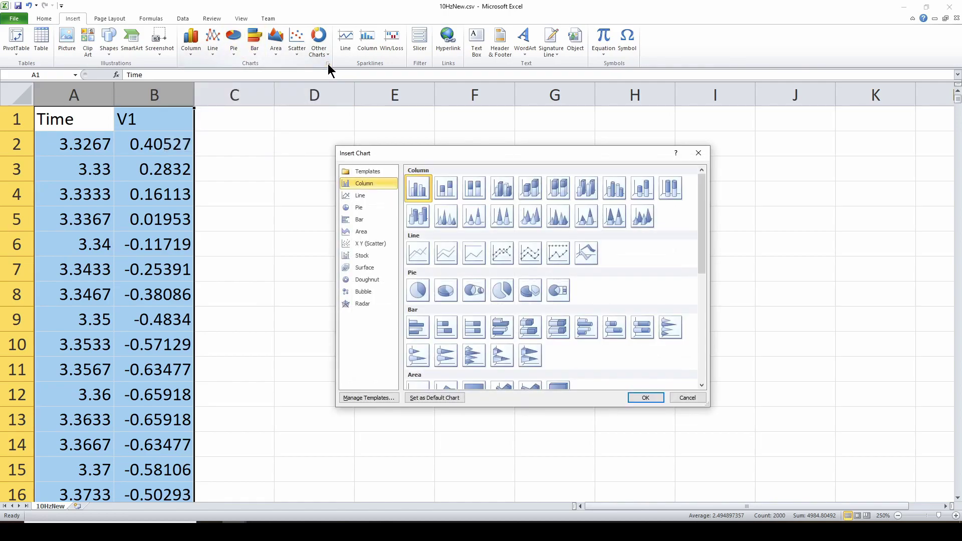
Insert an X Y Scatter with Smooth Lines chart of V1 versus Time
{"action": "left_click", "coordinate": [374, 244]}
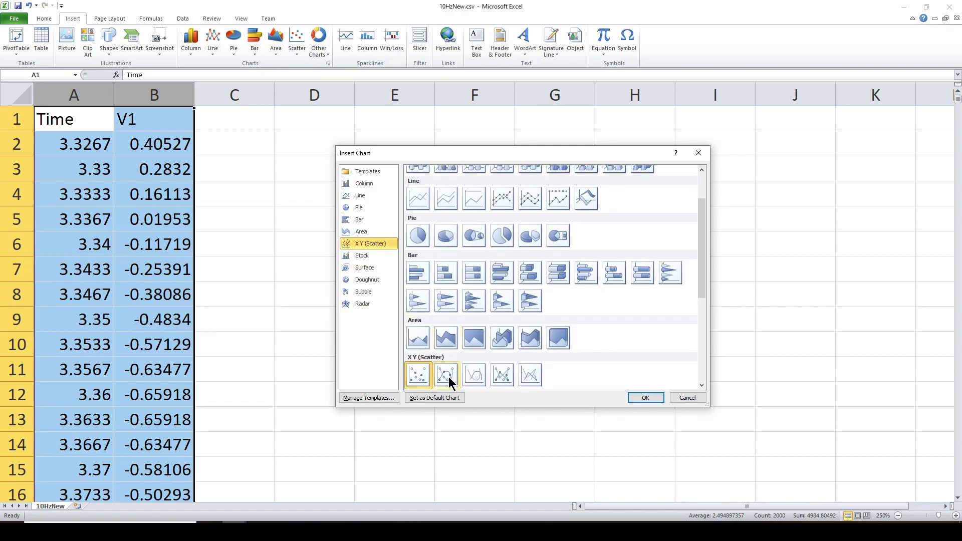
{"action": "left_click", "coordinate": [475, 373]}
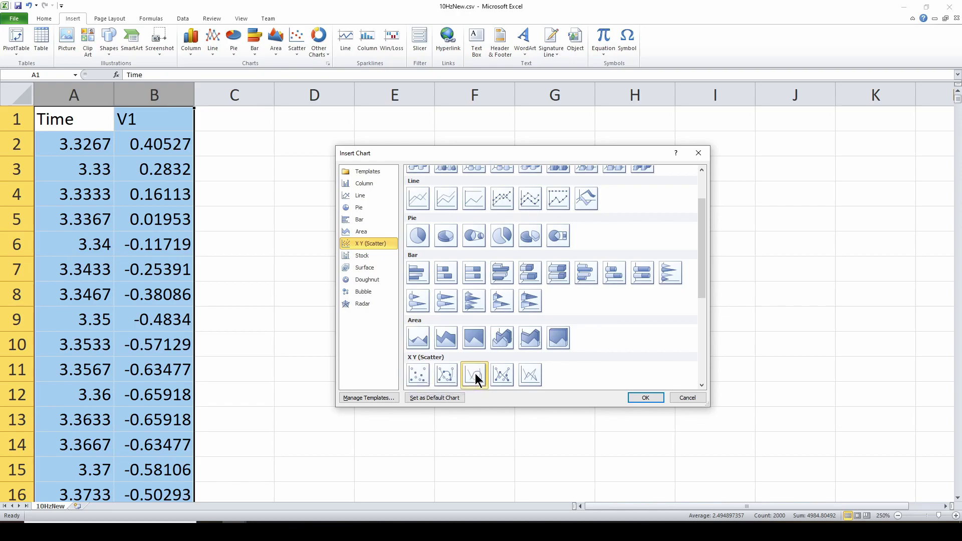
{"action": "left_click", "coordinate": [645, 398]}
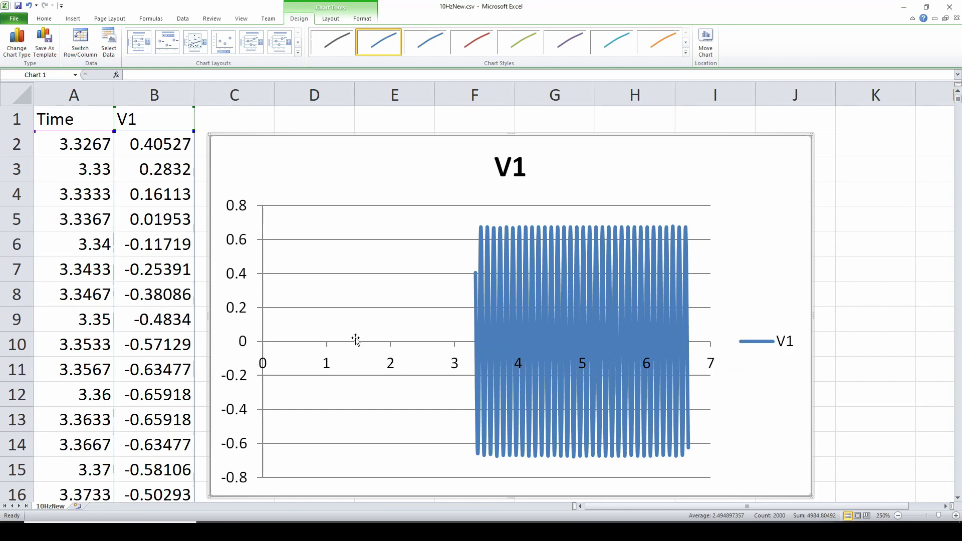
Fix the chart's horizontal Time axis minimum at 3
{"action": "right_click", "coordinate": [424, 344]}
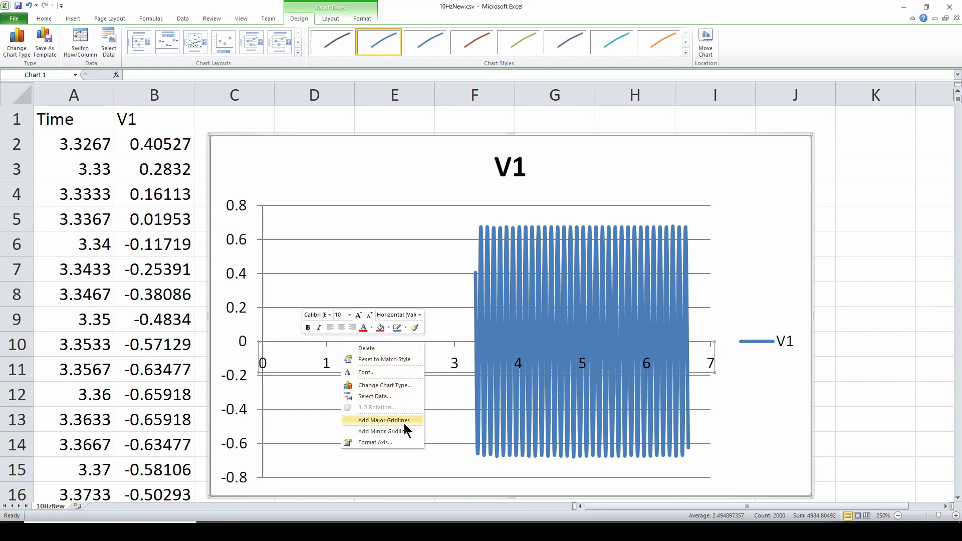
{"action": "left_click", "coordinate": [389, 442]}
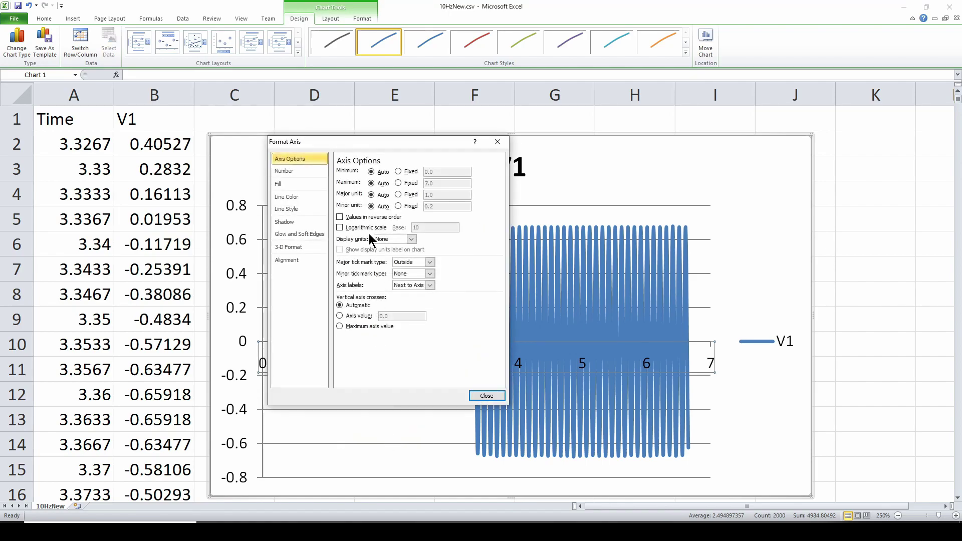
{"action": "left_click", "coordinate": [399, 171]}
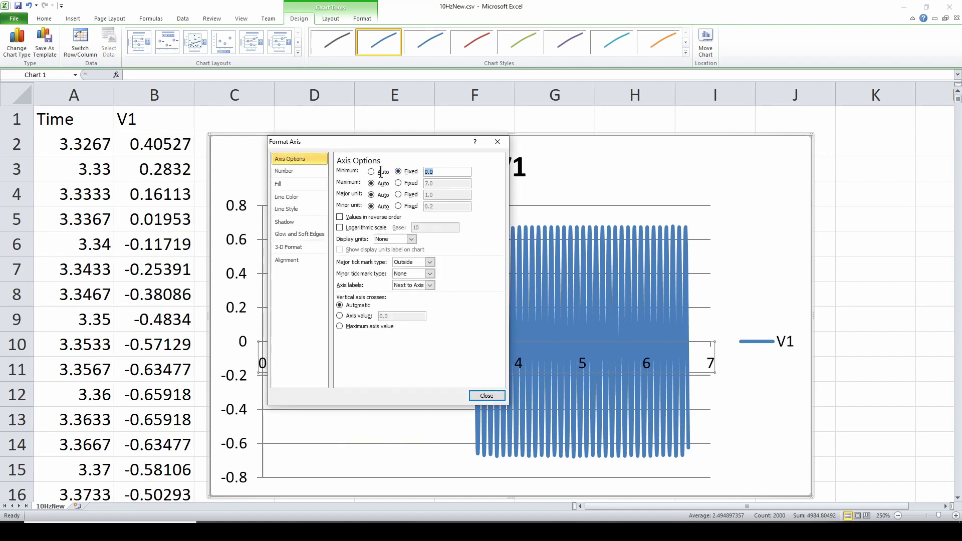
{"action": "type", "text": "3"}
{"action": "left_click", "coordinate": [477, 396]}
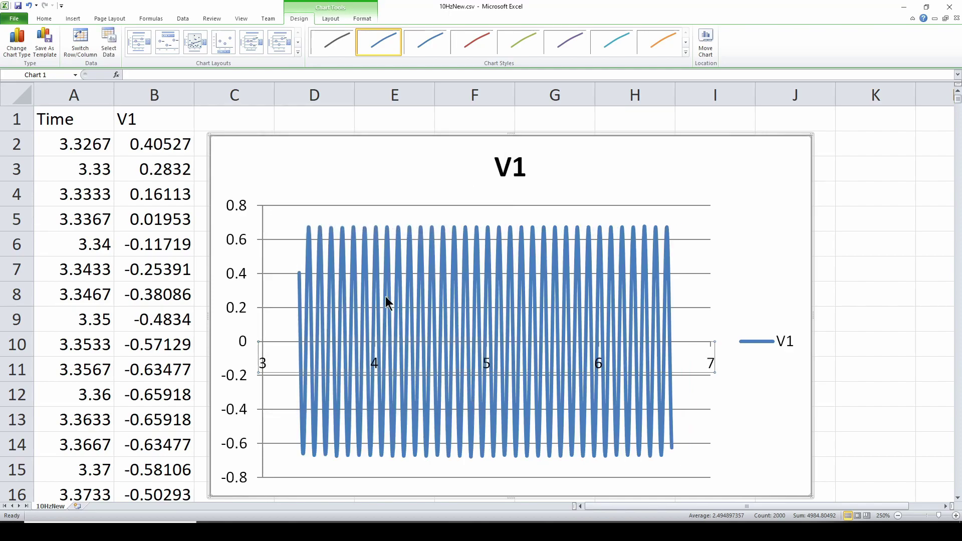